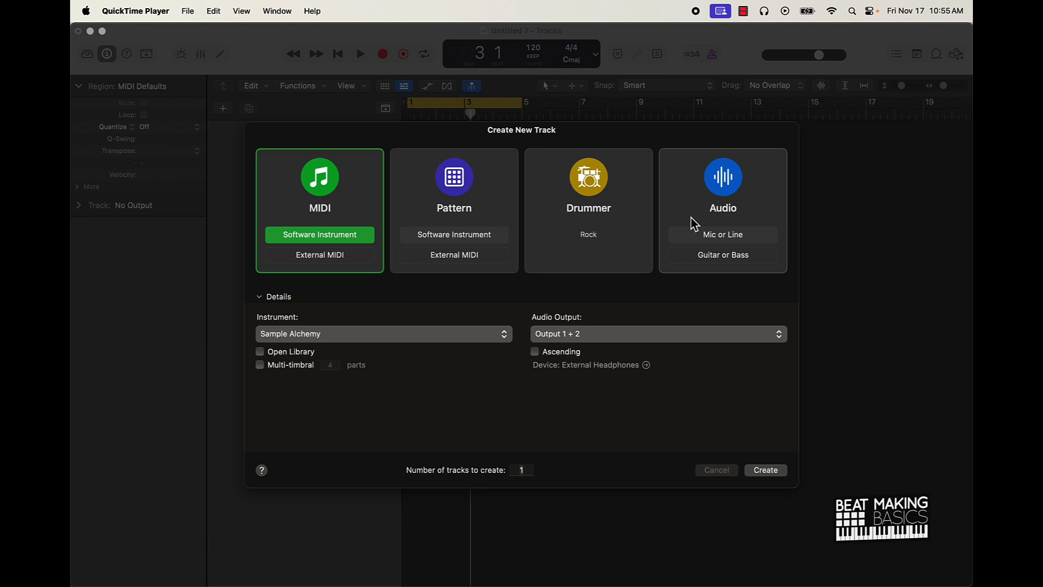
- Create a new empty audio track for a mic or line source
{"action": "left_click", "coordinate": [697, 219]}
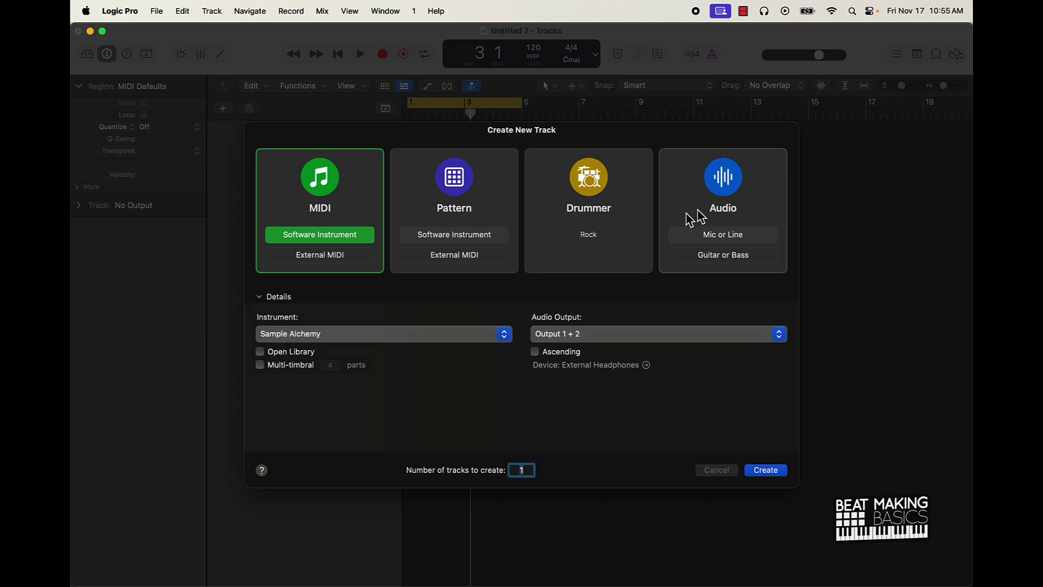
{"action": "left_click", "coordinate": [660, 229]}
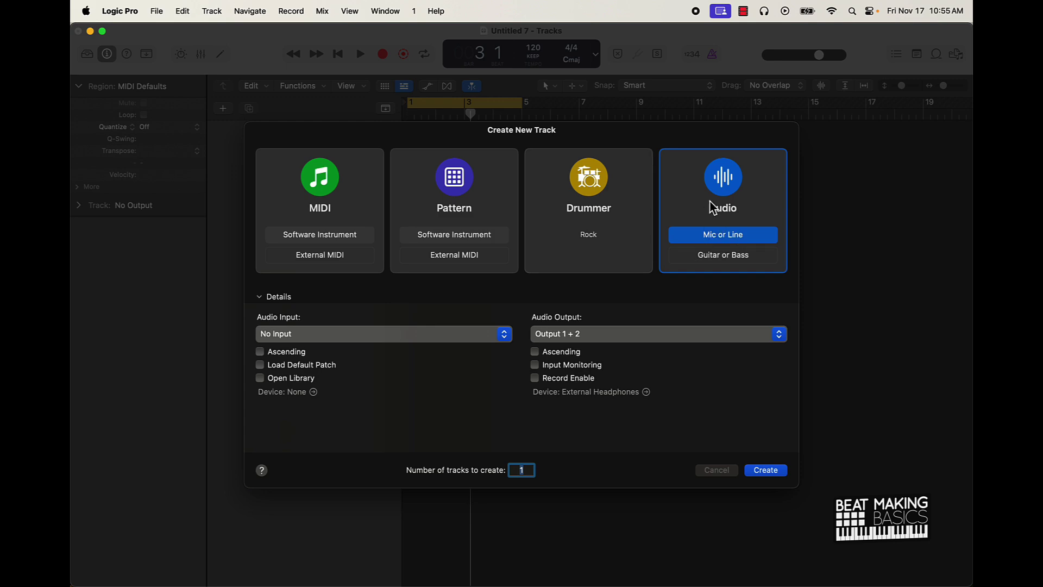
{"action": "left_click", "coordinate": [749, 471]}
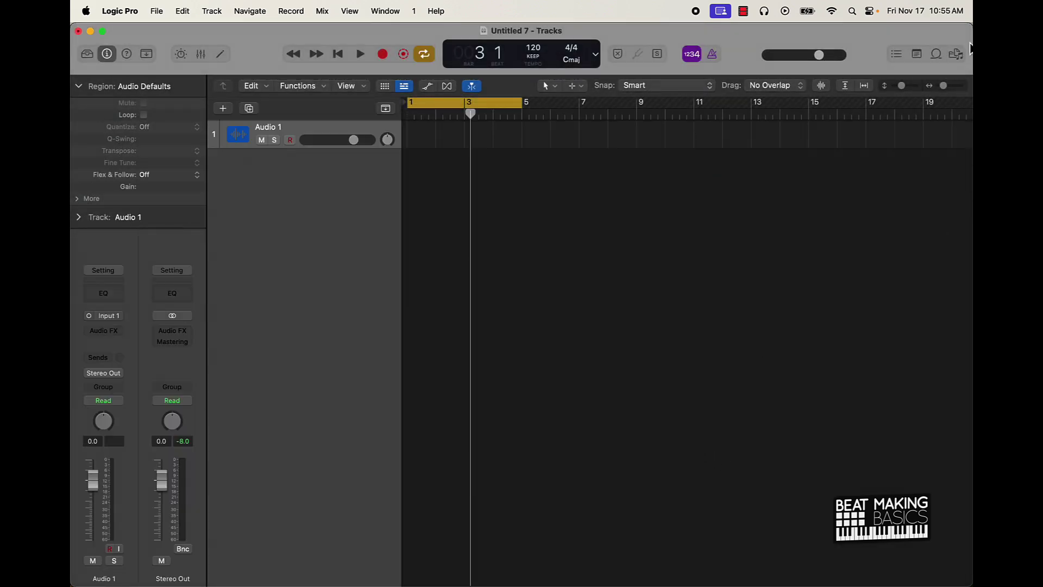
- Browse All Files to Desktop > No Breaks and drag the No Breaks - New Mix beat into the project
{"action": "left_click", "coordinate": [955, 55]}
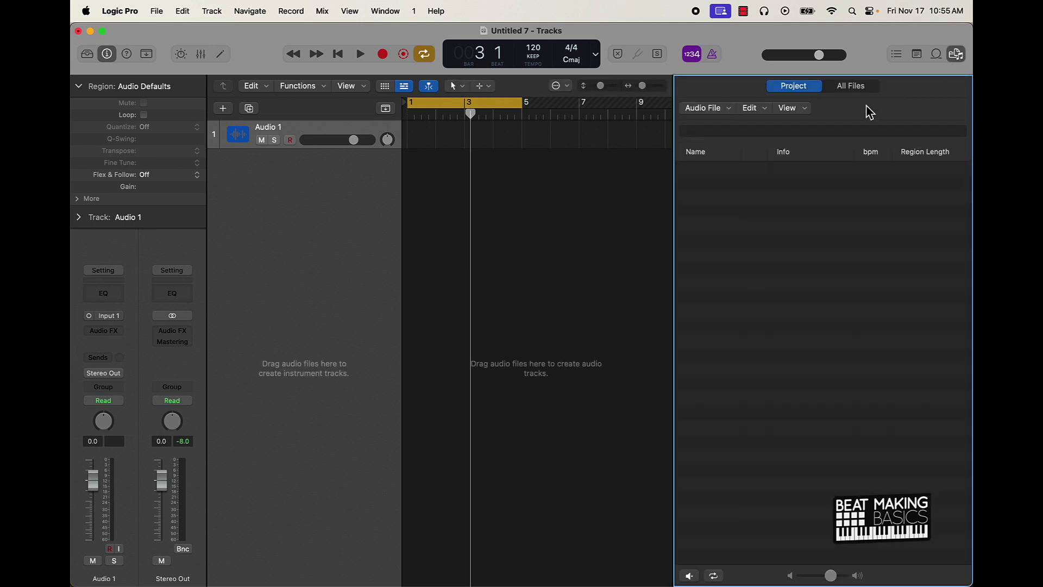
{"action": "left_click", "coordinate": [849, 87]}
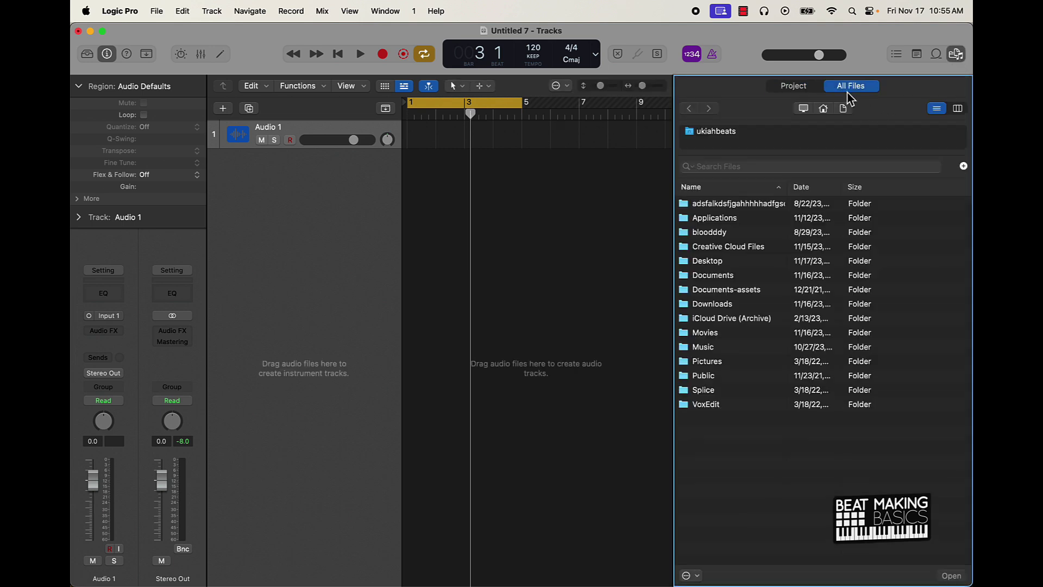
{"action": "double_click", "coordinate": [714, 263]}
{"action": "left_click", "coordinate": [706, 220]}
{"action": "double_click", "coordinate": [708, 220]}
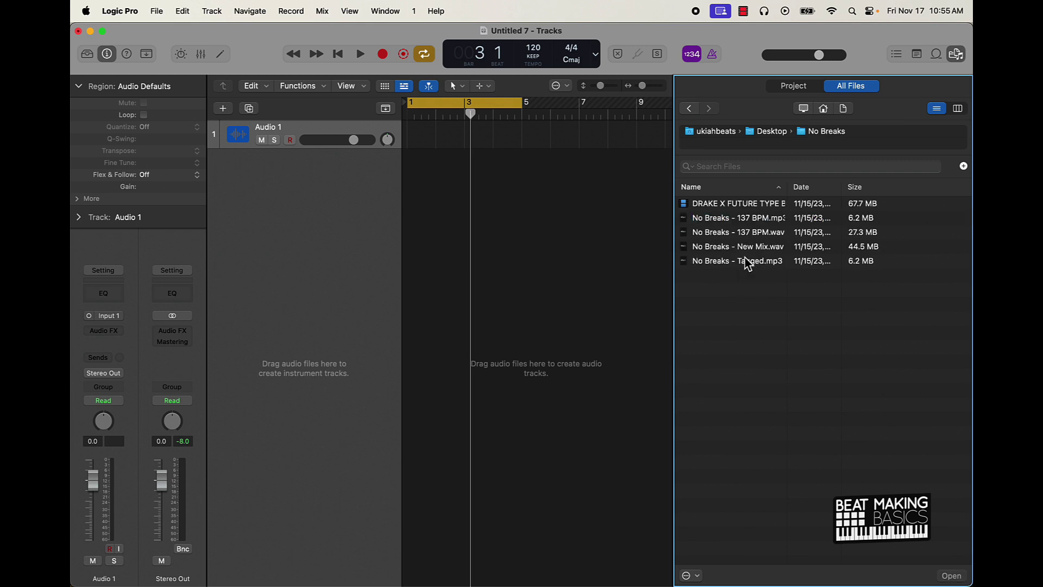
{"action": "left_click_drag", "start_coordinate": [741, 247], "coordinate": [412, 185]}
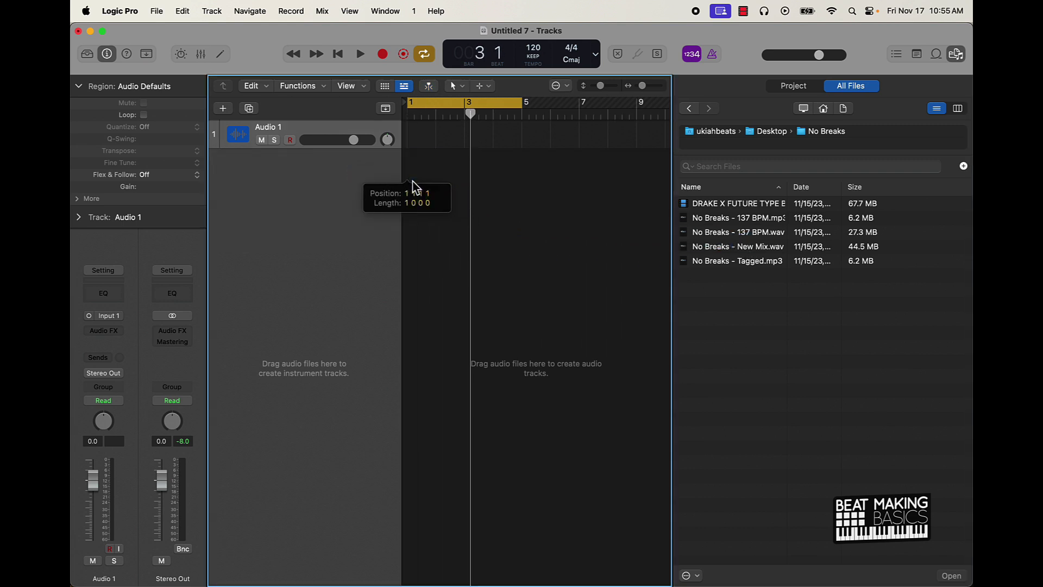
- Accept the beat's sample rate and tempo, close the browser, and delete the empty Audio 1 track
{"action": "left_click", "coordinate": [537, 273]}
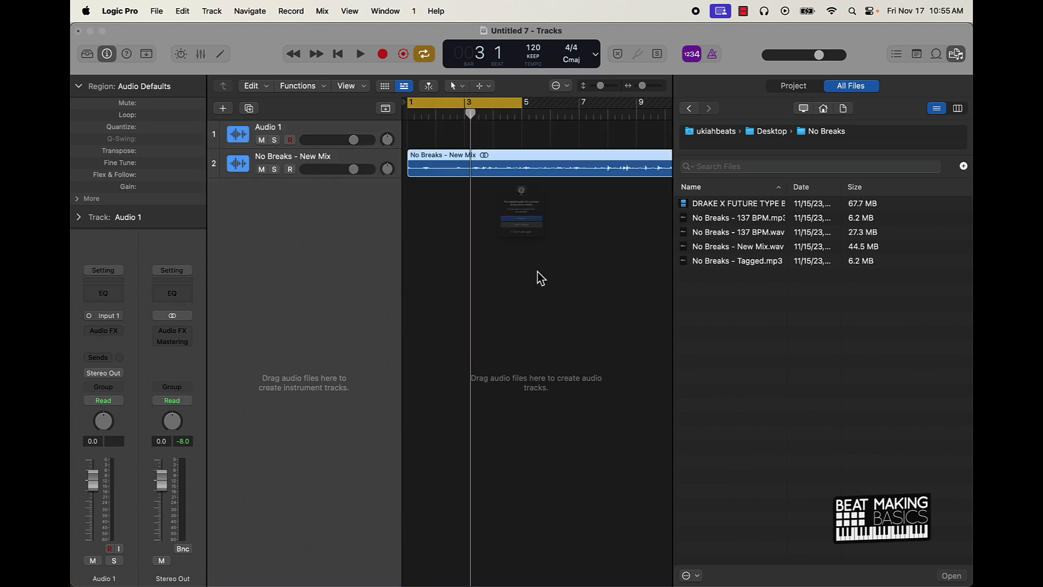
{"action": "left_click", "coordinate": [536, 243]}
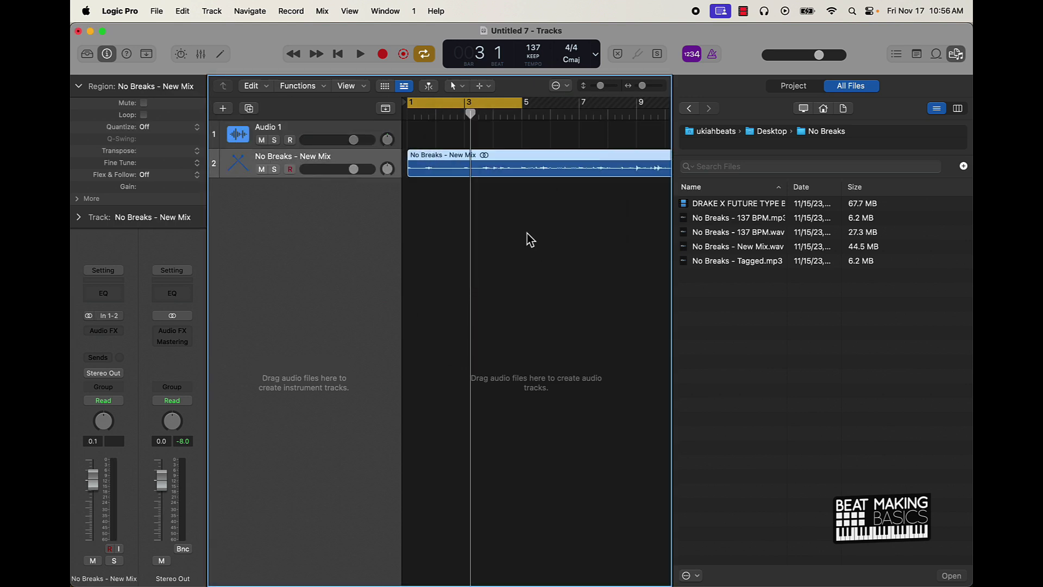
{"action": "left_click", "coordinate": [964, 60]}
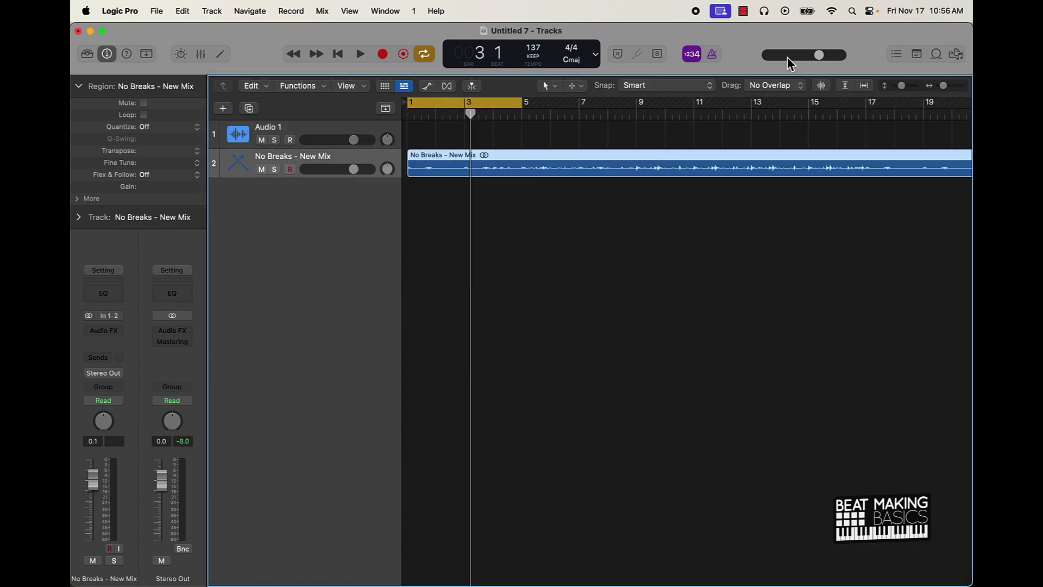
{"action": "left_click", "coordinate": [470, 109]}
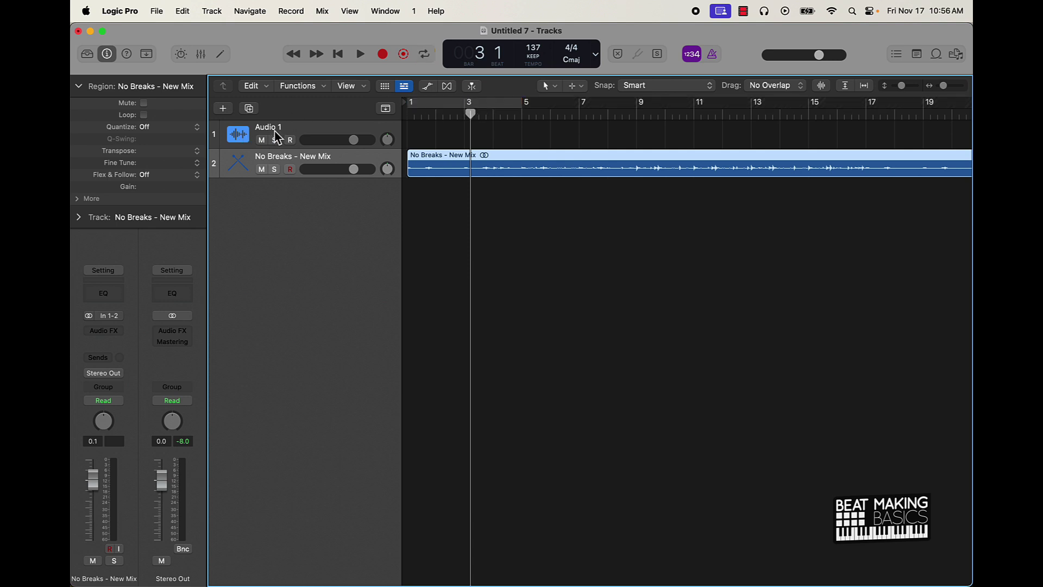
{"action": "left_click", "coordinate": [289, 131]}
{"action": "key", "text": "super+BackSpace"}
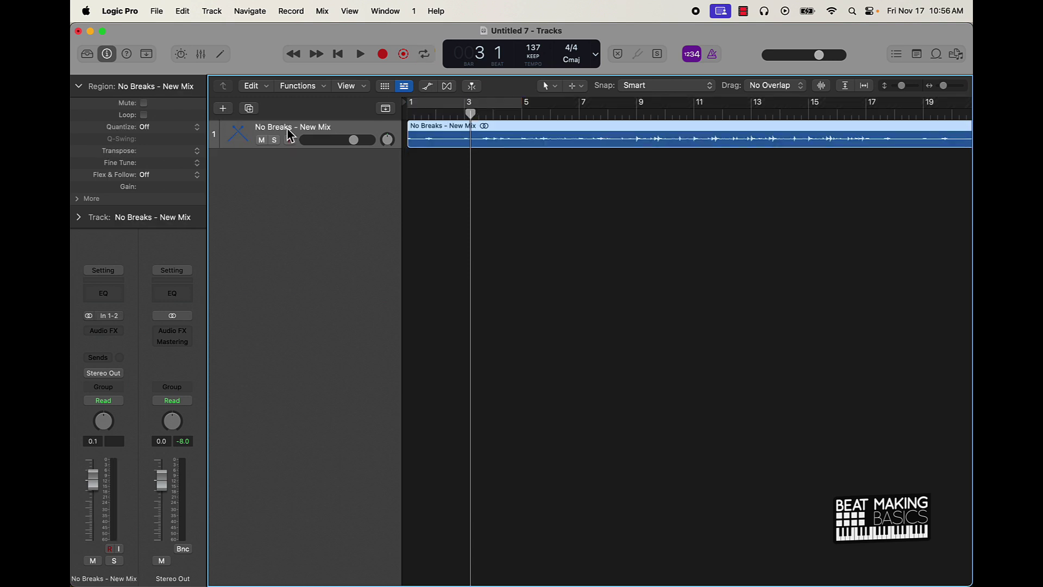
- Enlarge the track and waveform view, zoom the timeline, and set a cycle from bar 9 to 25
{"action": "left_click", "coordinate": [481, 183], "text": "ctrl+alt"}
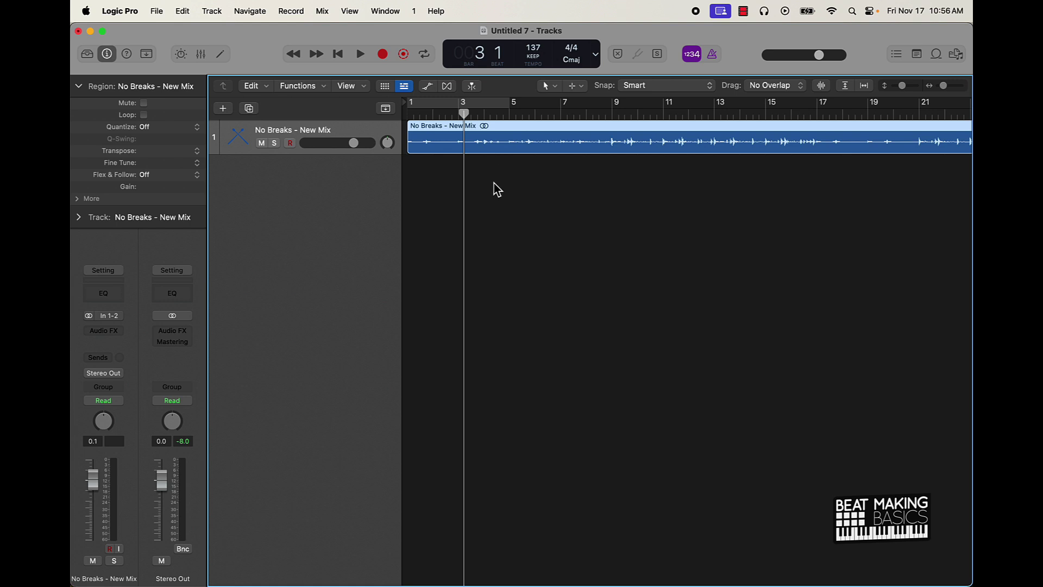
{"action": "left_click", "coordinate": [821, 86]}
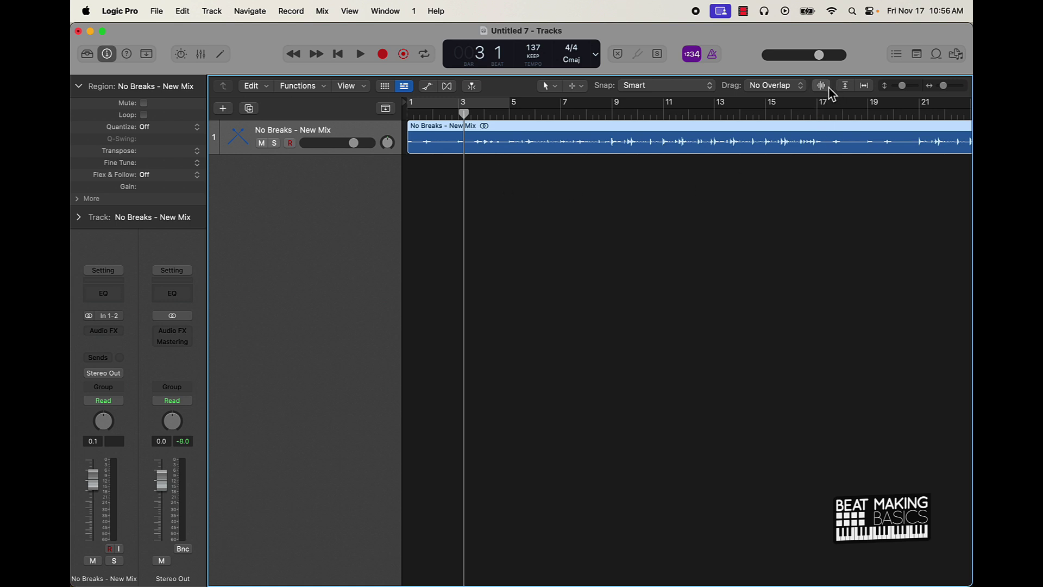
{"action": "left_click", "coordinate": [747, 199], "text": "ctrl+alt"}
{"action": "left_click", "coordinate": [747, 198], "text": "ctrl+alt"}
{"action": "left_click", "coordinate": [747, 199], "text": "ctrl+alt"}
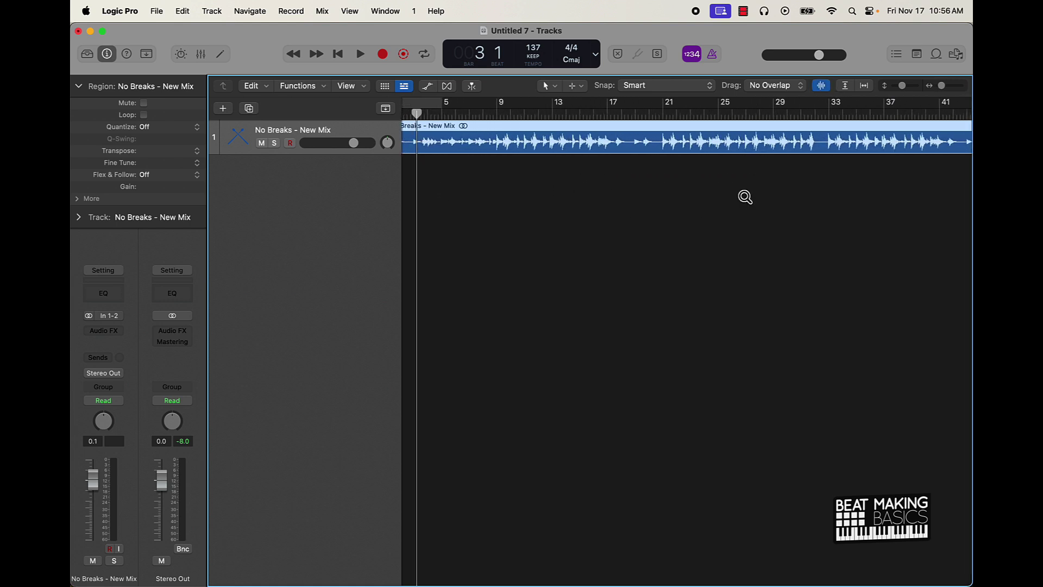
{"action": "left_click_drag", "start_coordinate": [497, 112], "coordinate": [726, 116]}
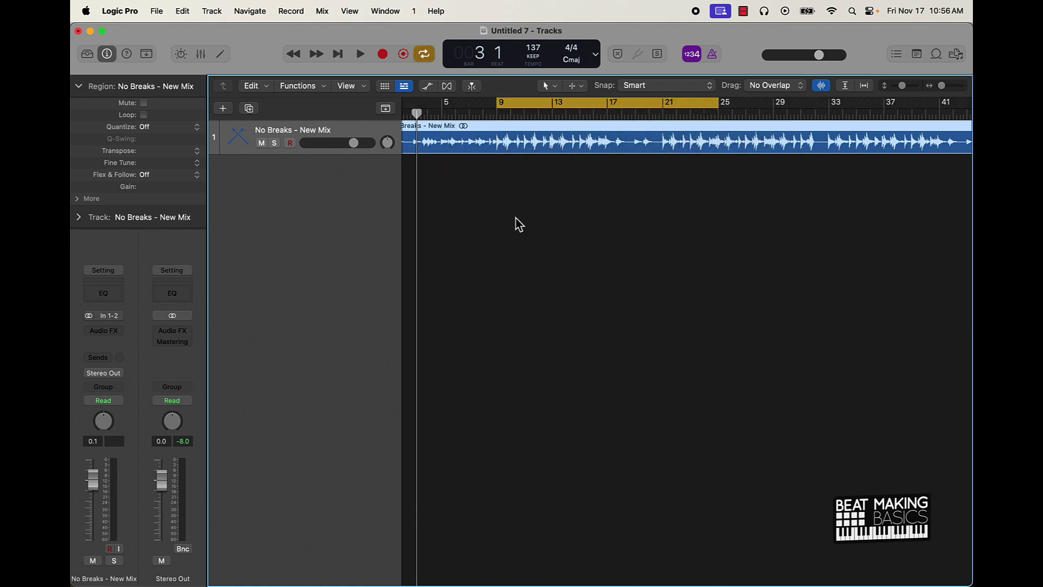
- Play and stop the bar 9–25 loop, reset the peak readouts, and show the mixer
{"action": "key", "text": "space"}
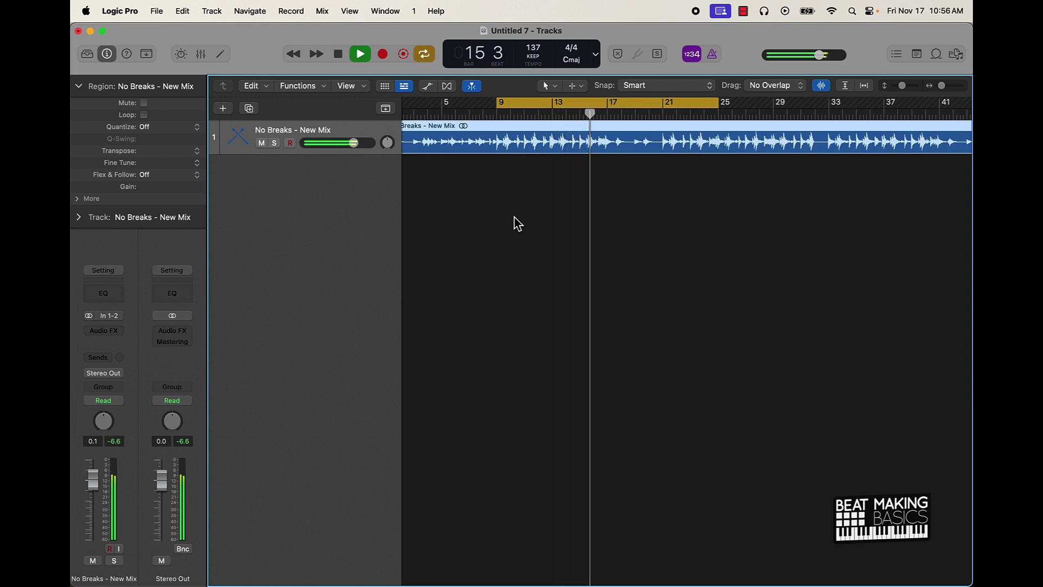
{"action": "key", "text": "space"}
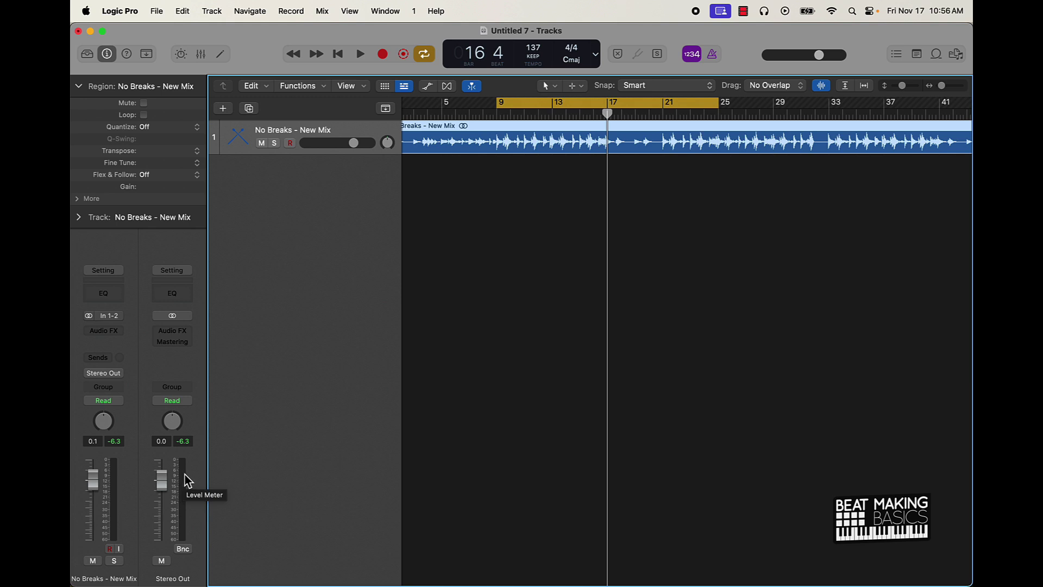
{"action": "left_click", "coordinate": [183, 441]}
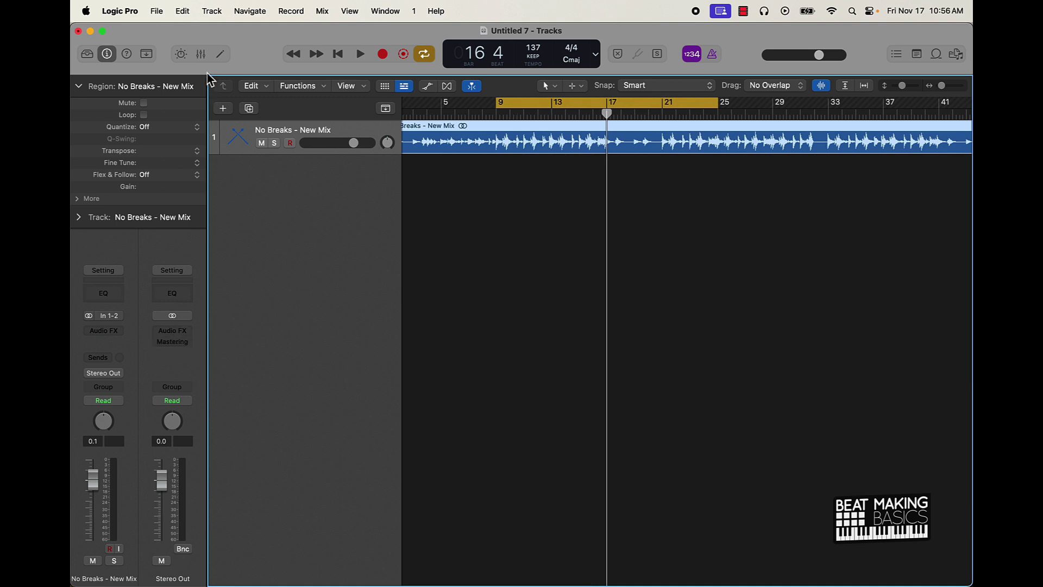
{"action": "left_click", "coordinate": [201, 54]}
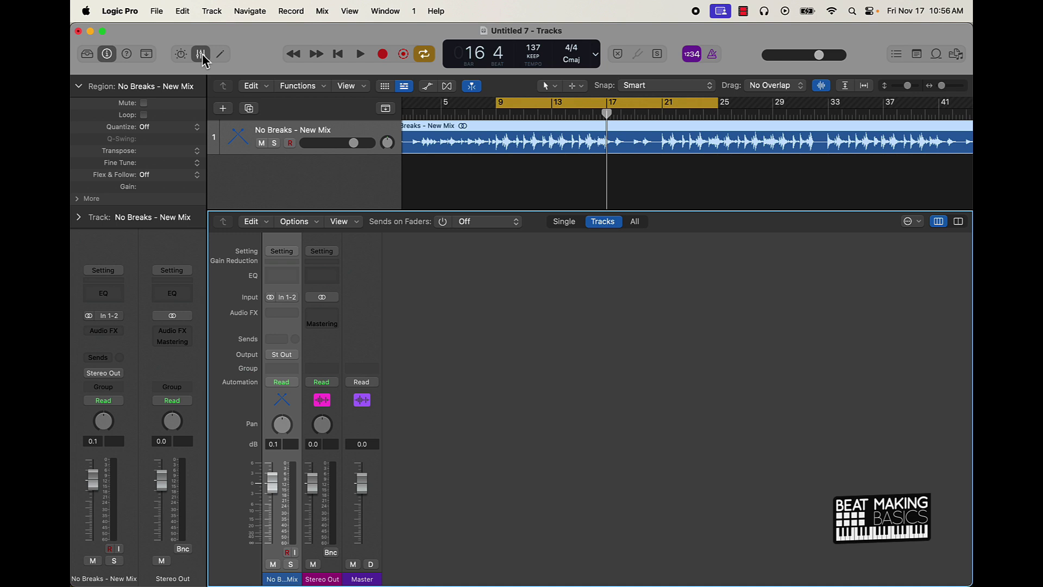
- Insert Mastering Assistant on the Stereo Out channel strip and reanalyze the looped section
{"action": "left_click", "coordinate": [201, 54]}
{"action": "left_click", "coordinate": [201, 54]}
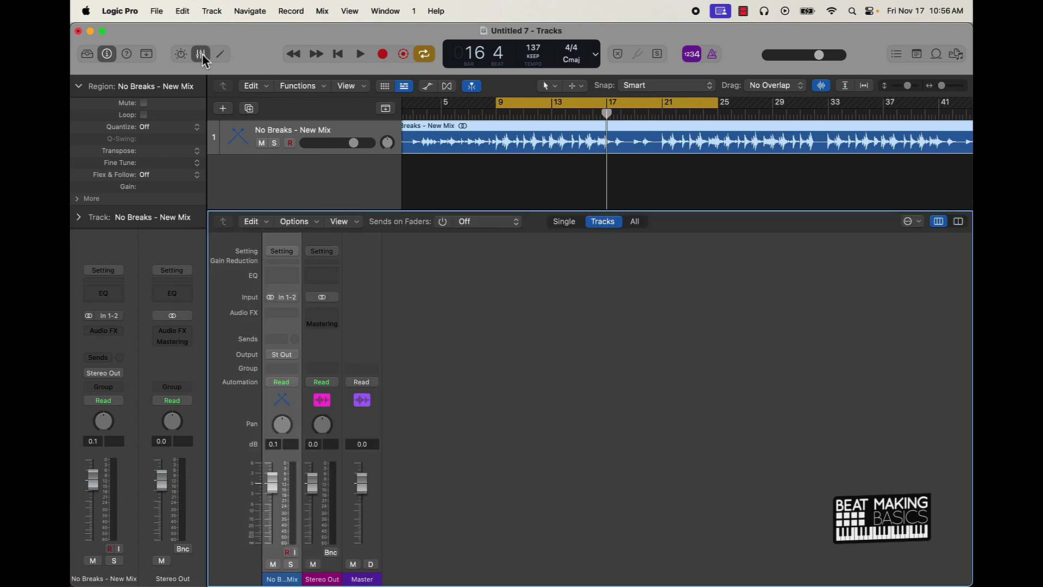
{"action": "left_click", "coordinate": [333, 327]}
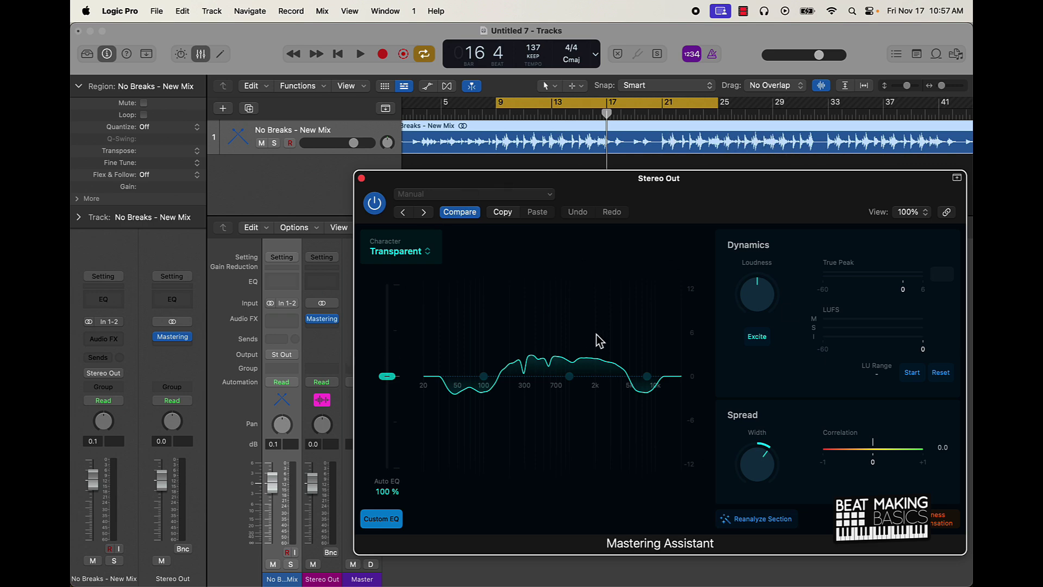
{"action": "left_click", "coordinate": [763, 520]}
{"action": "key", "text": "space"}
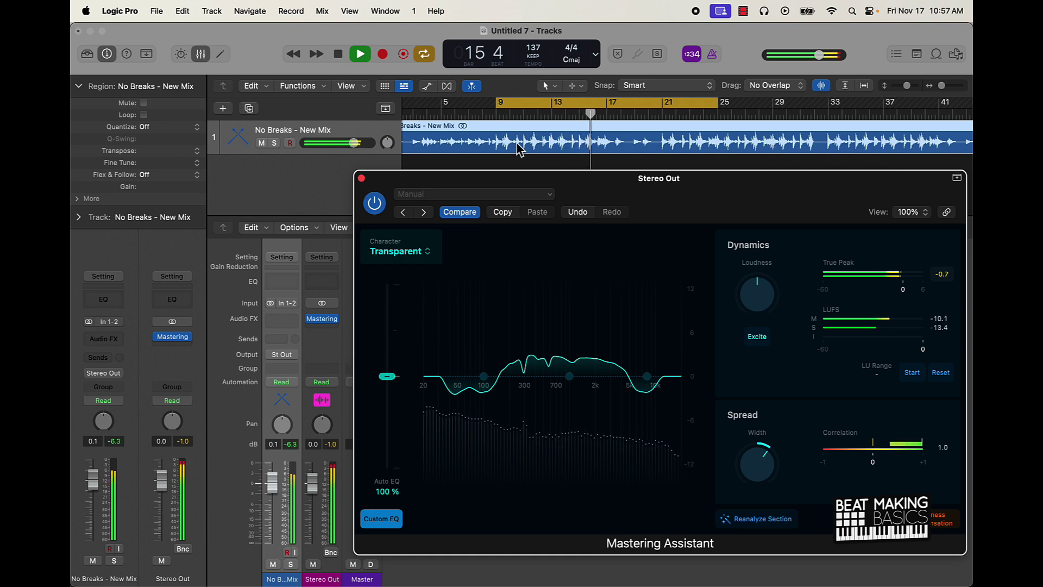
{"action": "key", "text": "space"}
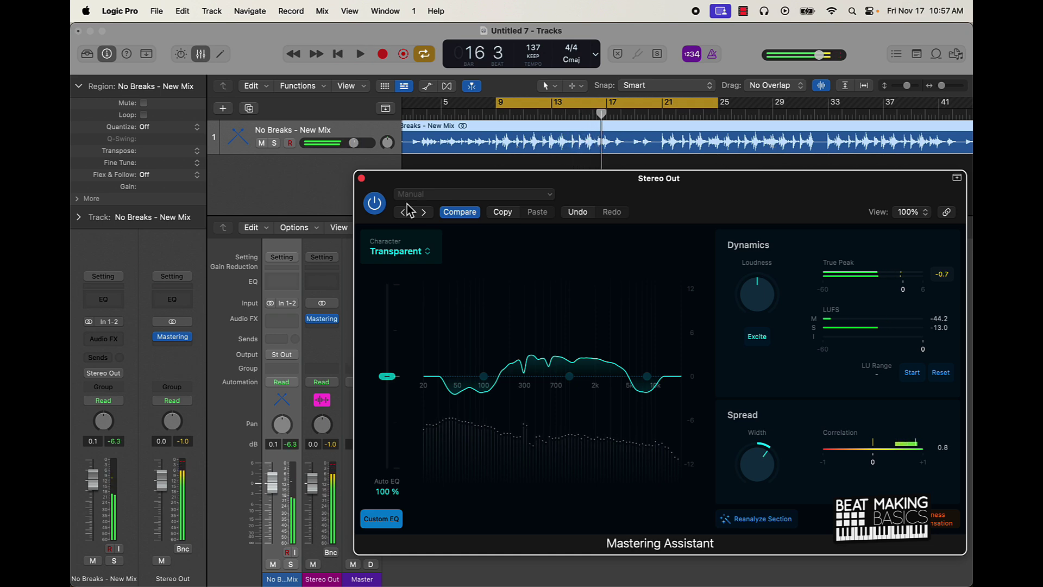
{"action": "left_click", "coordinate": [376, 206]}
{"action": "key", "text": "space"}
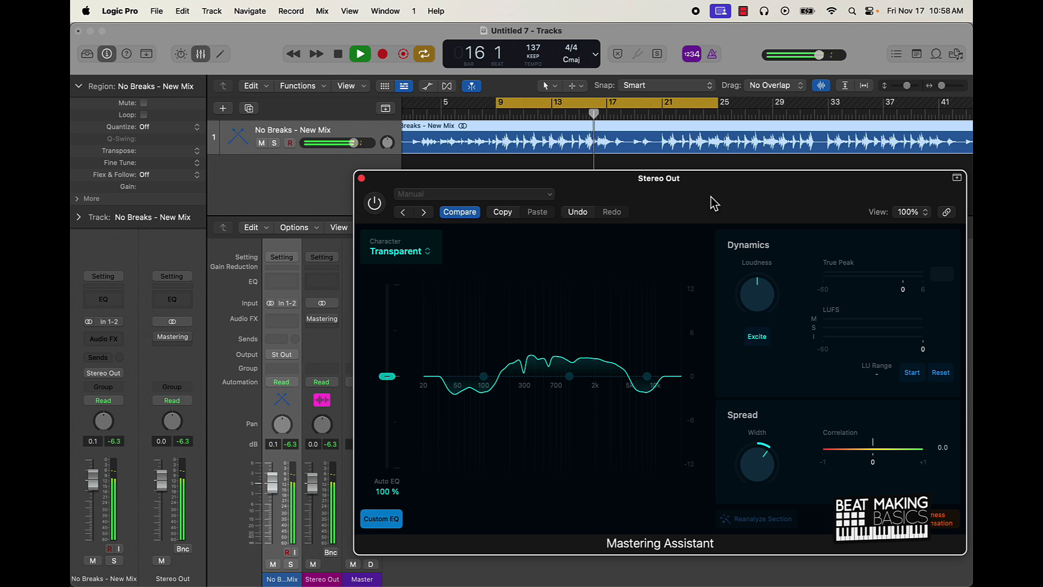
{"action": "key", "text": "space"}
{"action": "left_click", "coordinate": [380, 204]}
{"action": "key", "text": "space"}
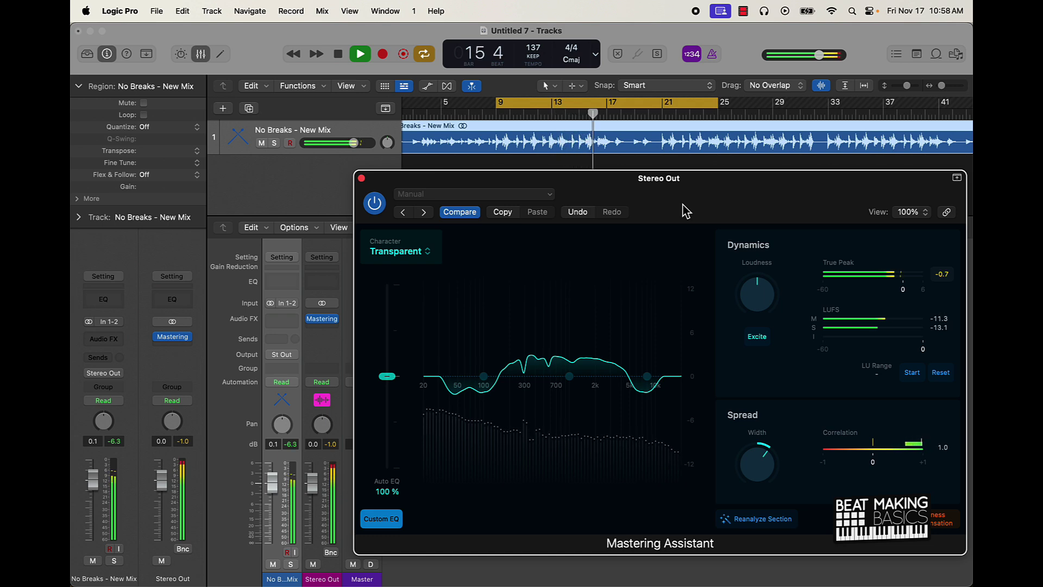
{"action": "key", "text": "space"}
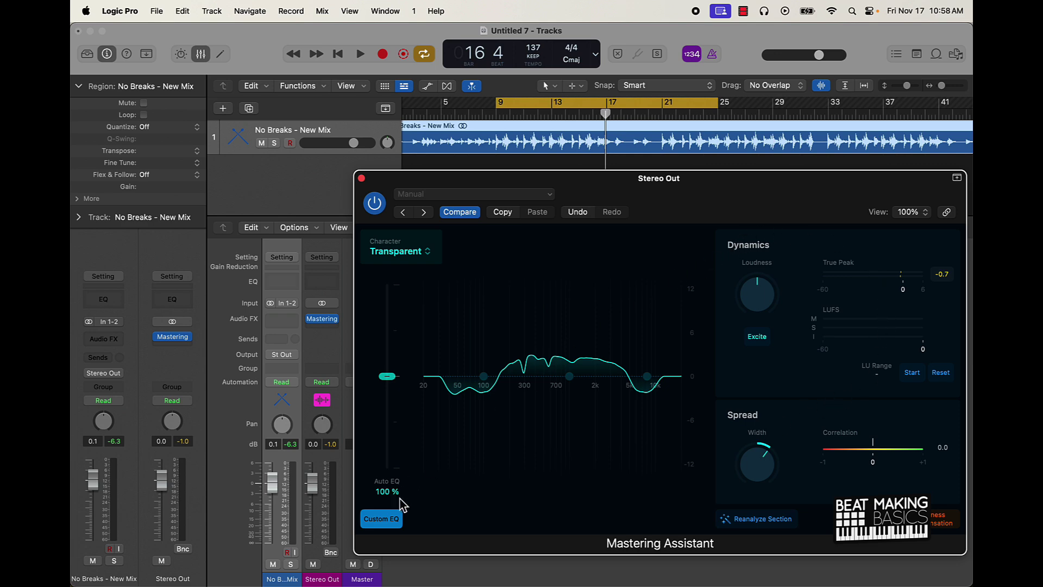
- Keep the Transparent character, start playback, and set the mastering width to +0.06
{"action": "left_click", "coordinate": [429, 252]}
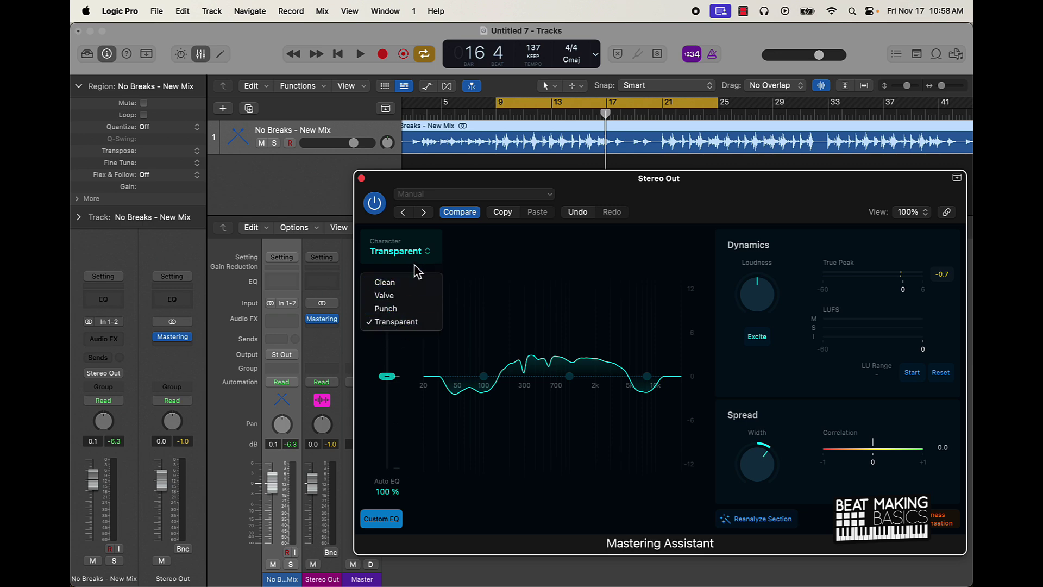
{"action": "left_click", "coordinate": [824, 381]}
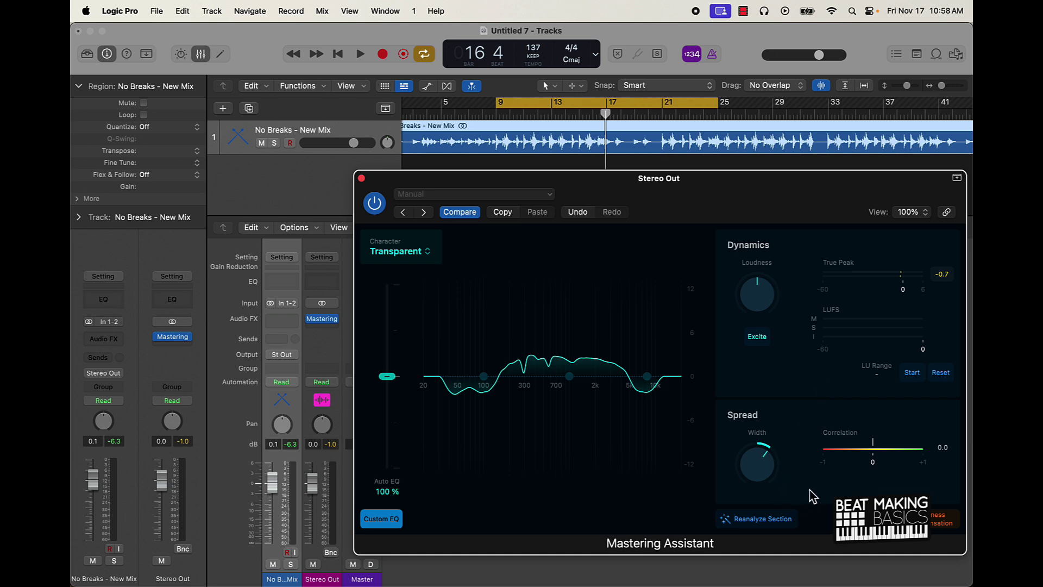
{"action": "key", "text": "space"}
{"action": "left_click_drag", "start_coordinate": [765, 462], "coordinate": [761, 419]}
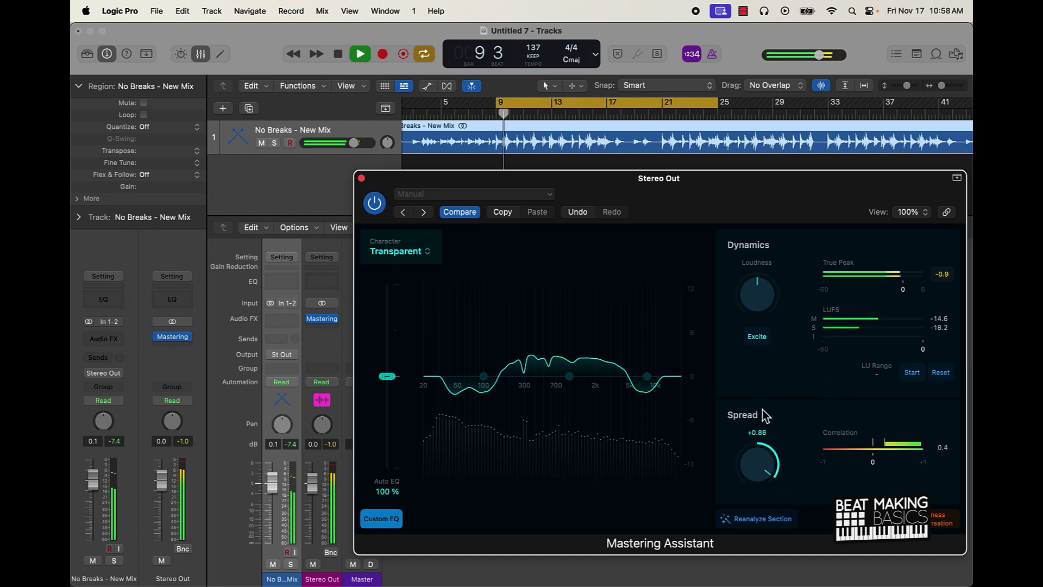
{"action": "left_click_drag", "start_coordinate": [754, 365], "coordinate": [752, 447]}
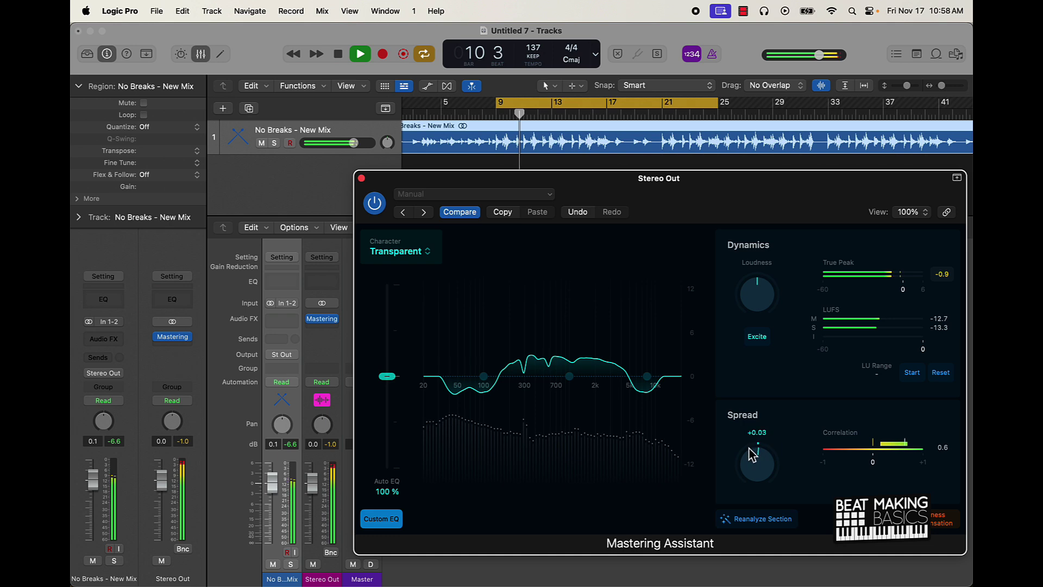
- Raise loudness to about +0.27, turn on Excite, start LUFS metering, and A/B the custom EQ
{"action": "mouse_move", "coordinate": [760, 305]}
{"action": "left_mouse_down"}
{"action": "mouse_move", "coordinate": [759, 277]}
{"action": "mouse_move", "coordinate": [765, 288]}
{"action": "left_mouse_up"}
{"action": "left_click", "coordinate": [759, 337]}
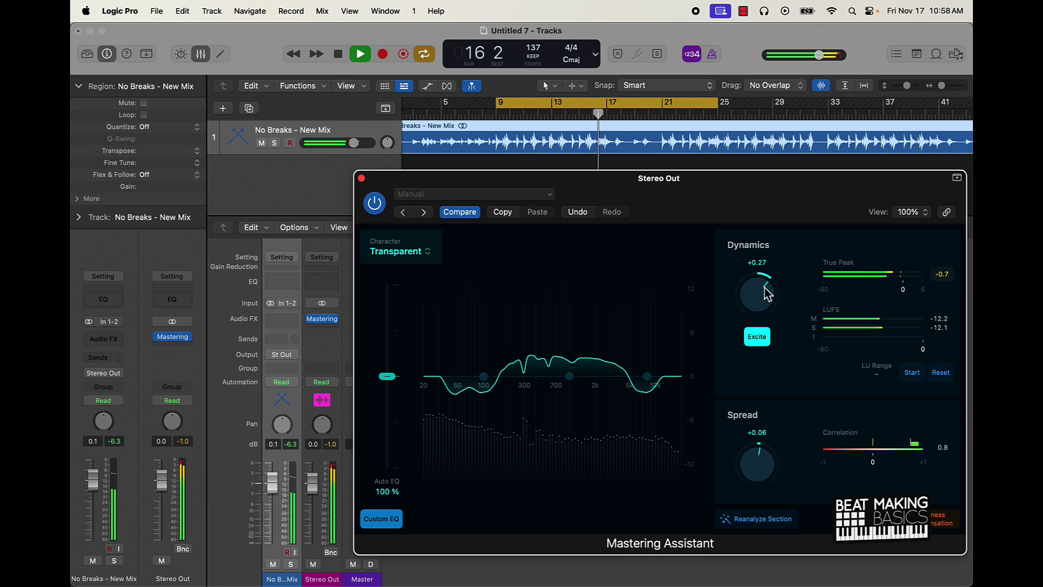
{"action": "left_click", "coordinate": [913, 374]}
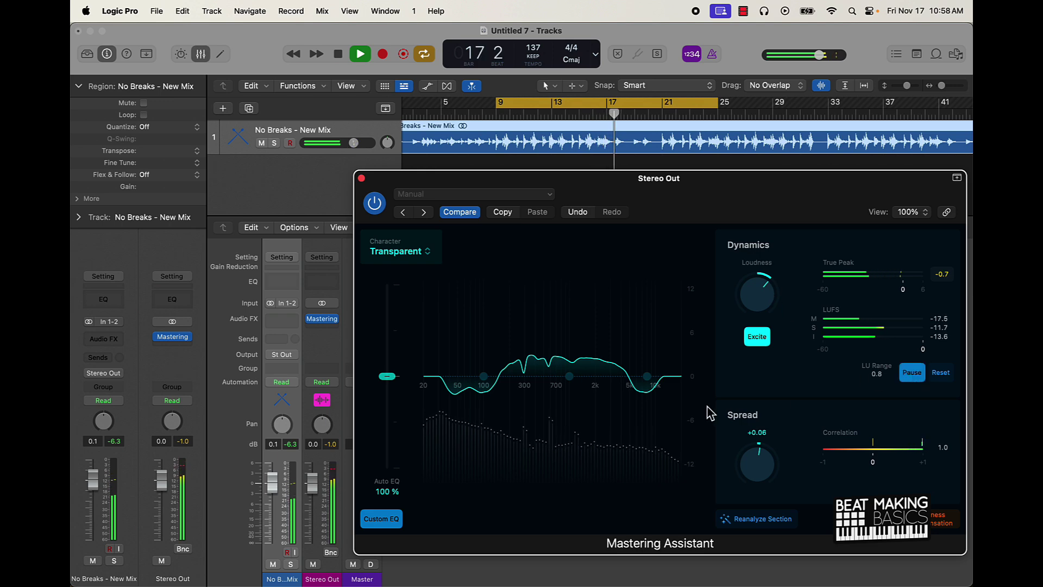
{"action": "left_click", "coordinate": [400, 522]}
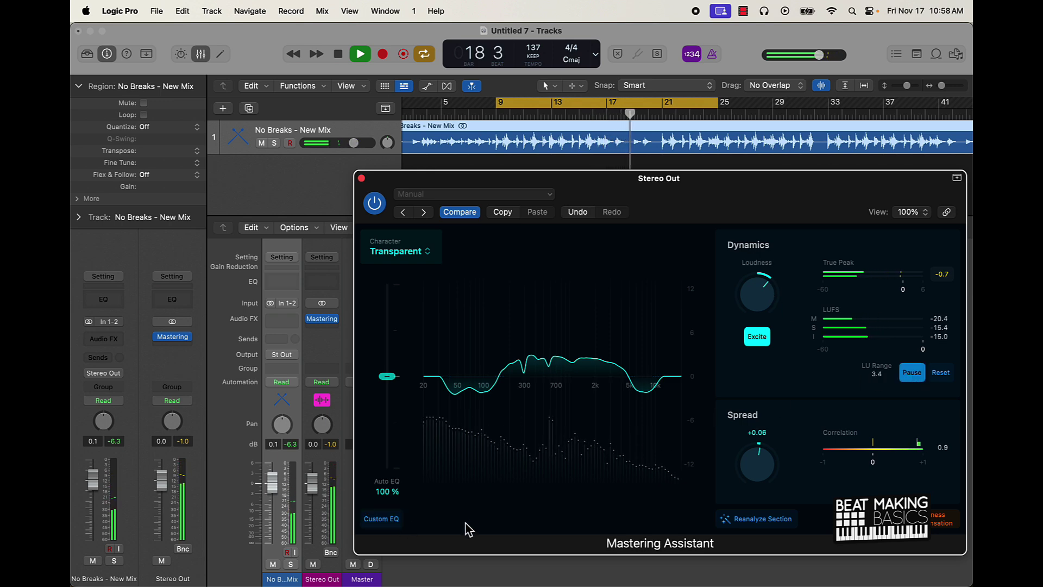
{"action": "left_click", "coordinate": [389, 519]}
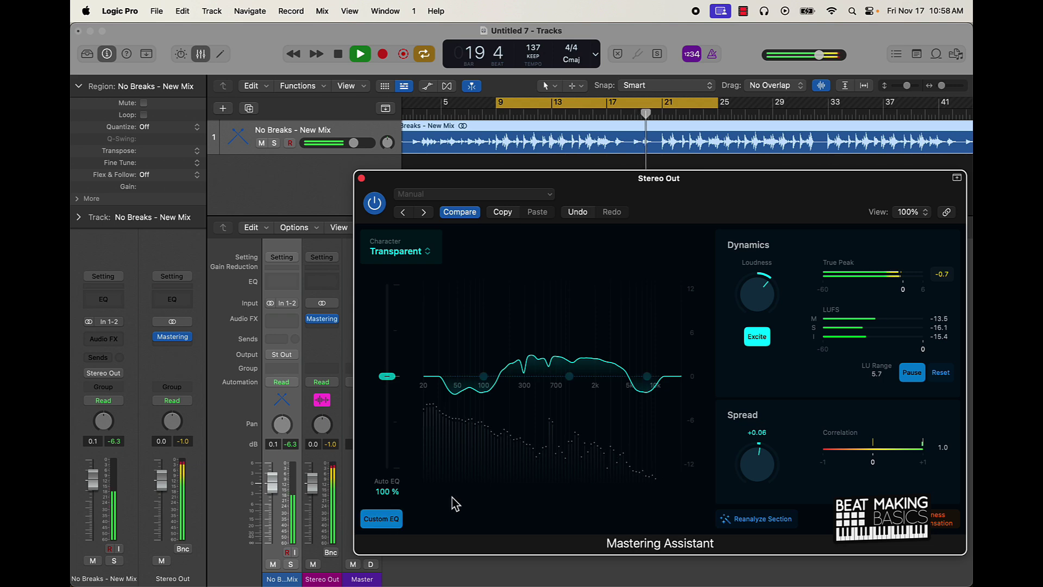
{"action": "left_click", "coordinate": [425, 254]}
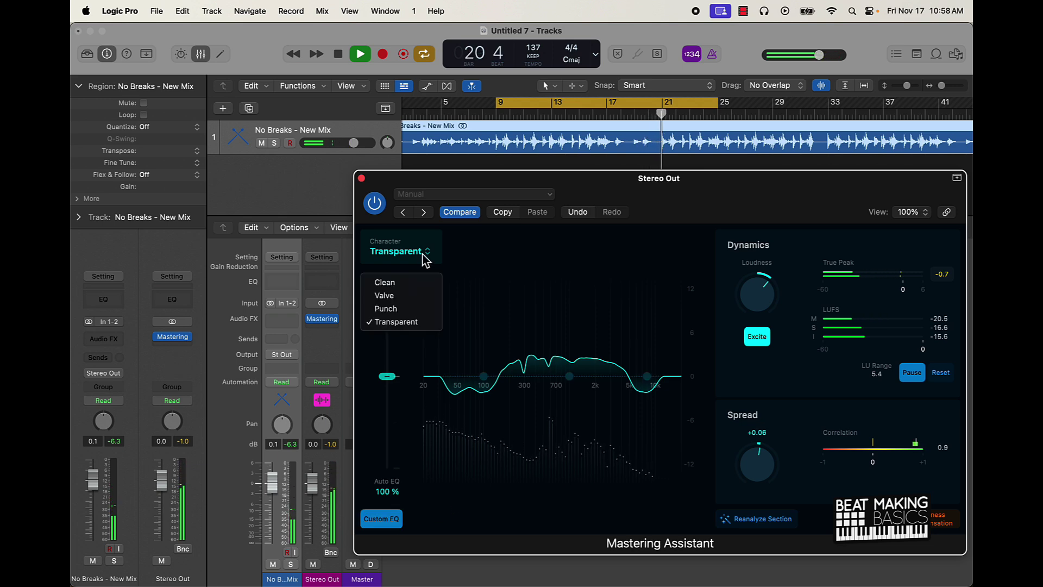
{"action": "left_click", "coordinate": [401, 309]}
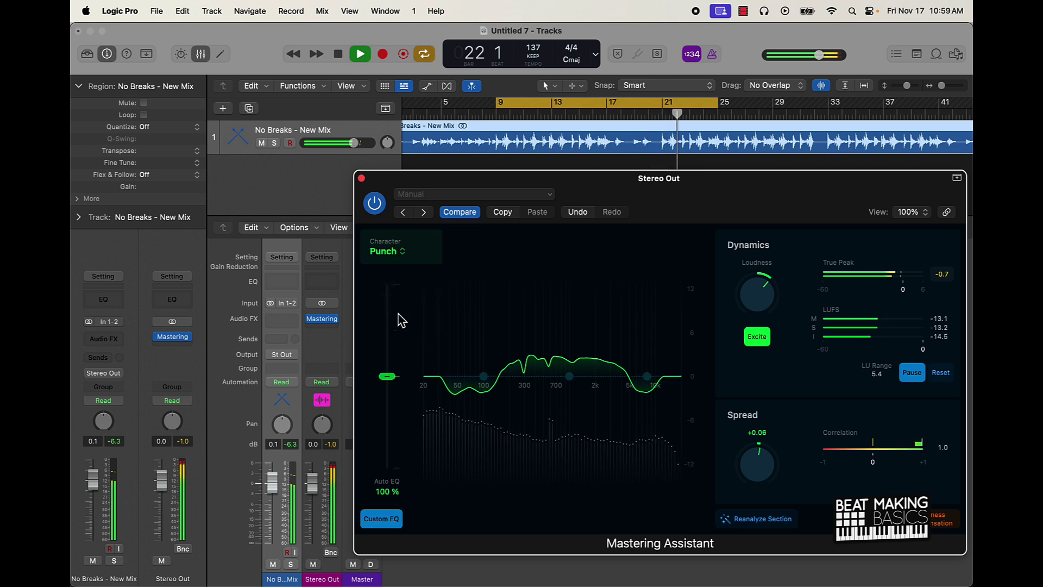
{"action": "left_click", "coordinate": [396, 251]}
{"action": "left_click", "coordinate": [399, 282]}
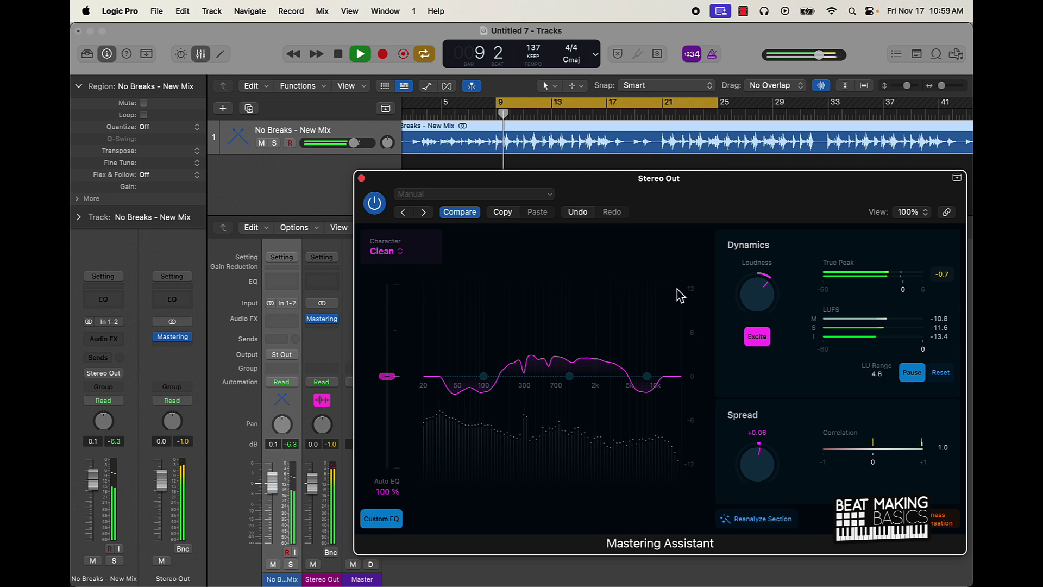
{"action": "left_click", "coordinate": [758, 295]}
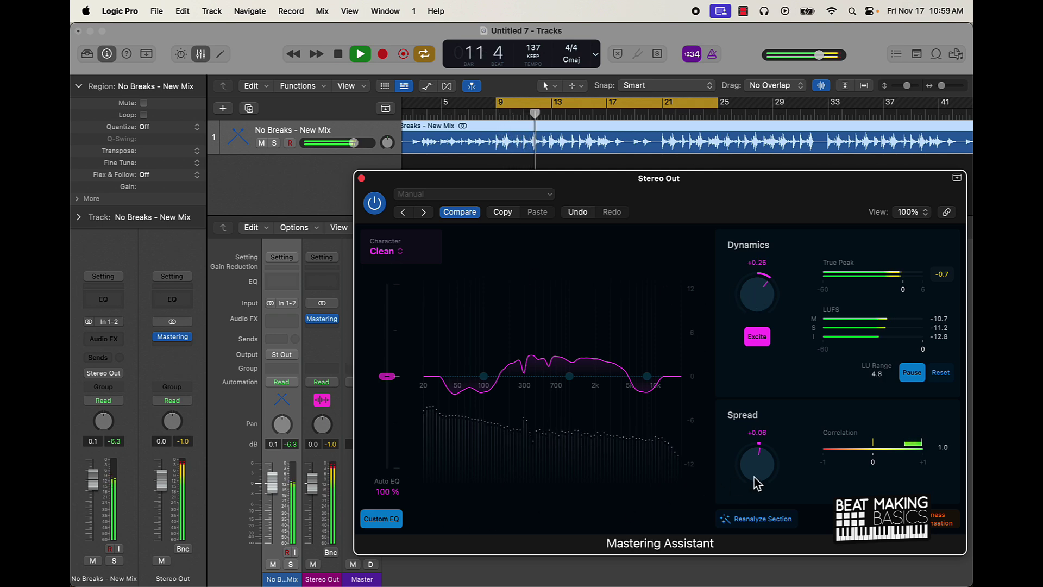
{"action": "left_click_drag", "start_coordinate": [757, 473], "coordinate": [757, 469]}
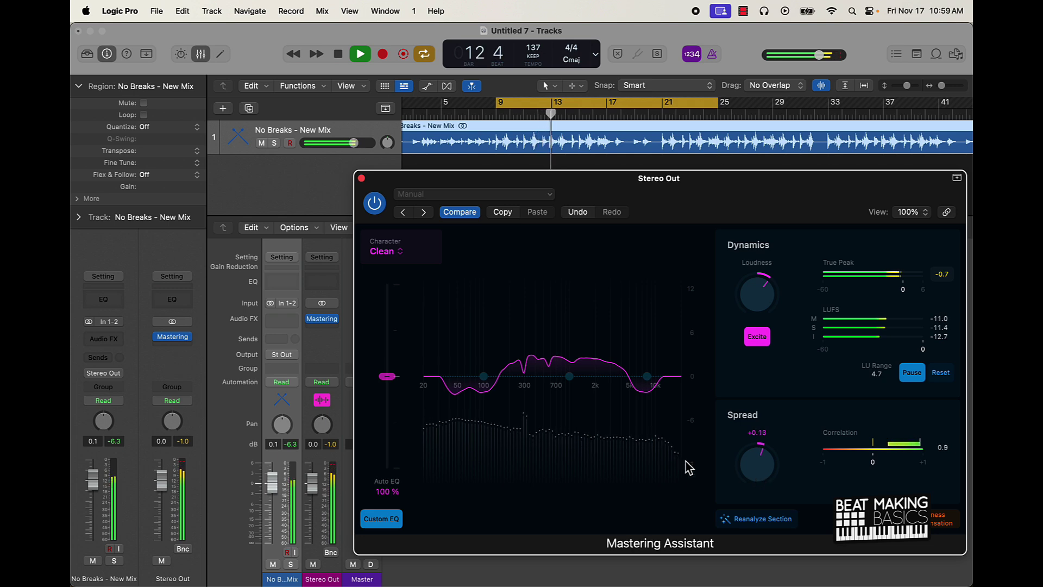
{"action": "left_click", "coordinate": [391, 253]}
{"action": "left_click", "coordinate": [396, 322]}
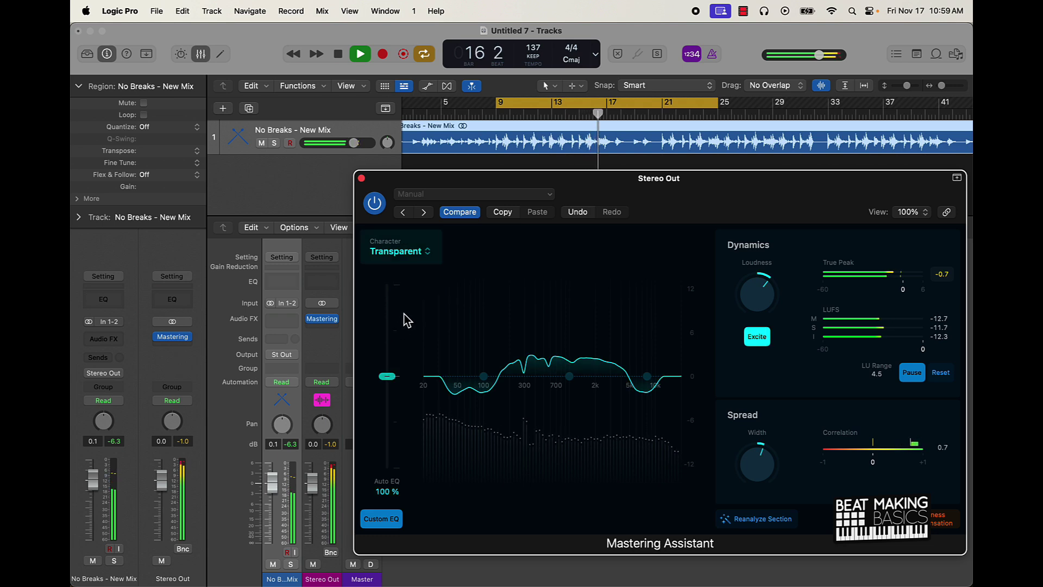
{"action": "key", "text": "space"}
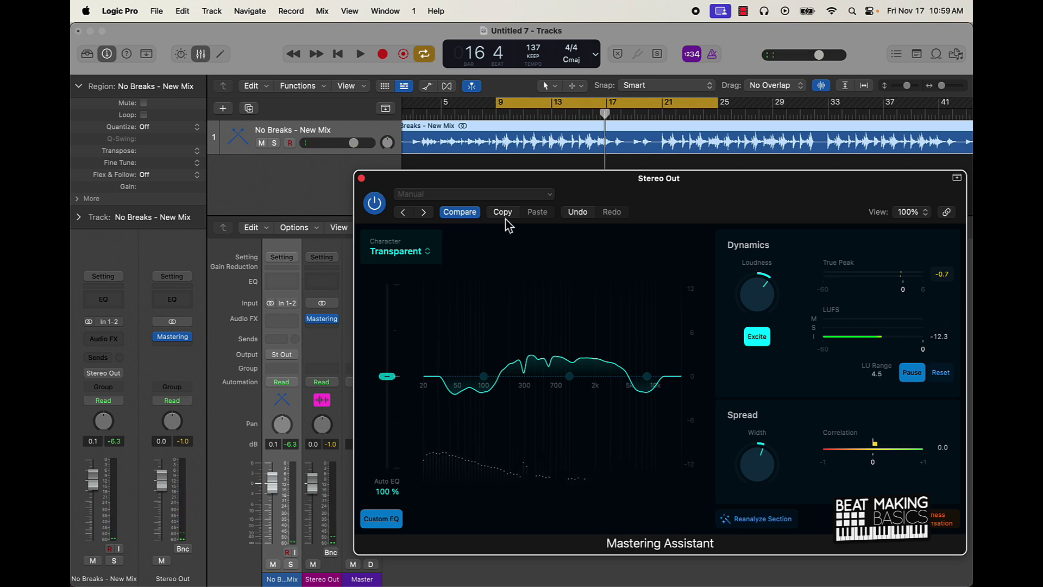
- Drag the Stereo Out Mastering Assistant window up and left, leaving its Setting menu unchanged
{"action": "left_click", "coordinate": [425, 196]}
{"action": "left_click", "coordinate": [625, 198]}
{"action": "left_click_drag", "start_coordinate": [732, 207], "coordinate": [672, 190]}
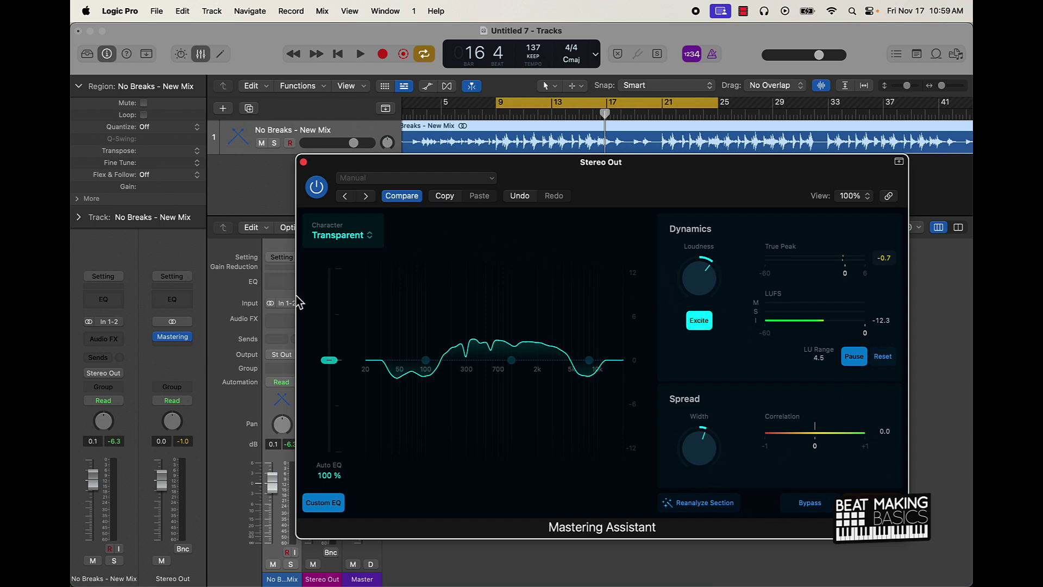
{"action": "left_click", "coordinate": [376, 180]}
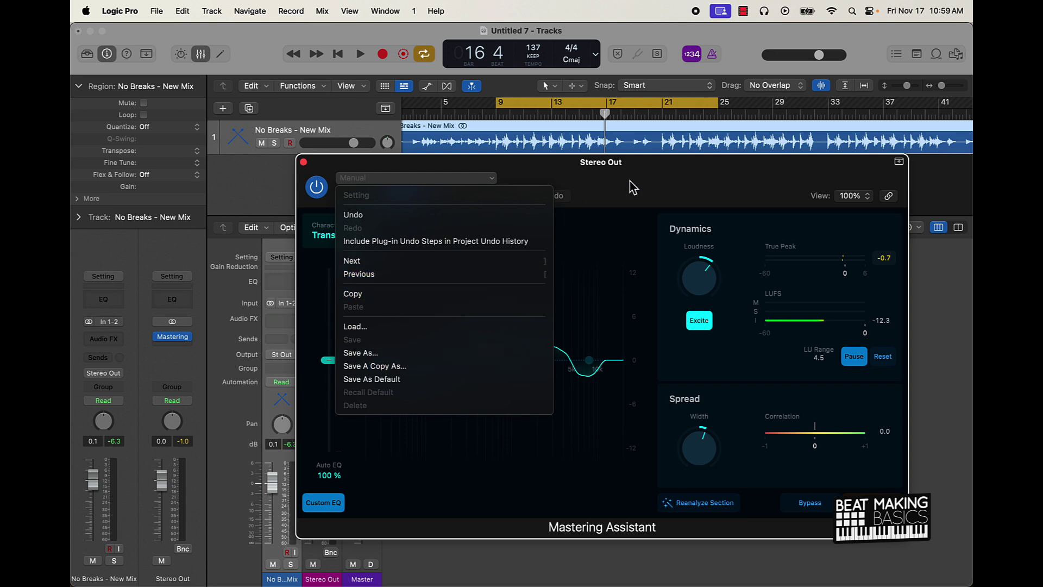
{"action": "left_click", "coordinate": [613, 196]}
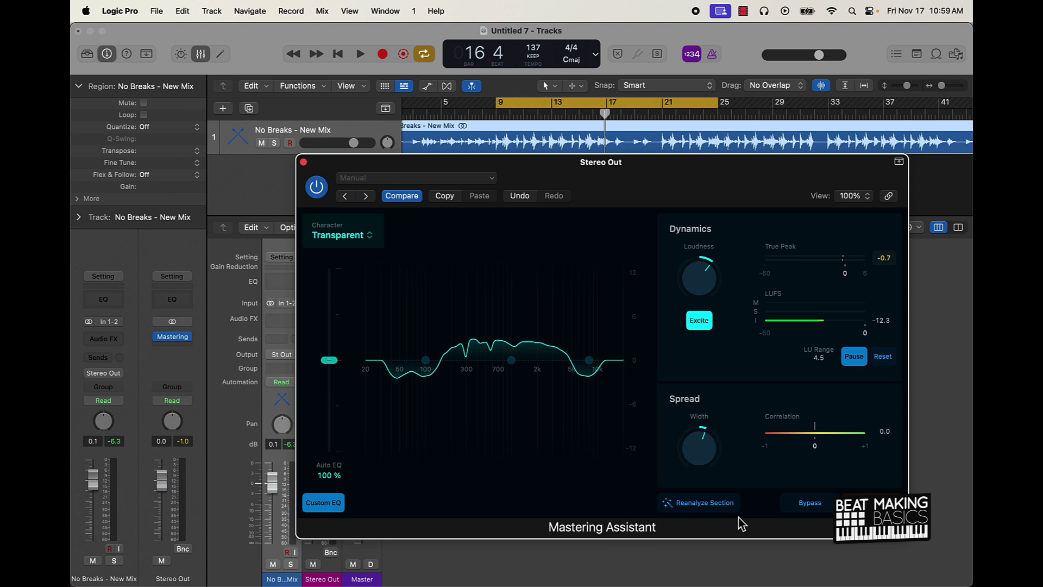